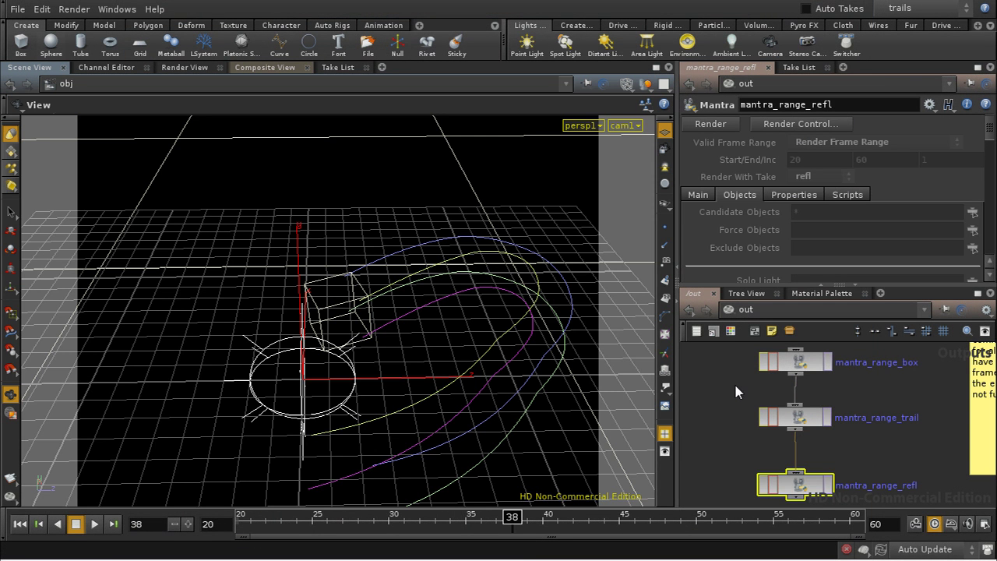
Step: Switch the network editor to the img context and open the trails_comp compositing network
click(728, 310)
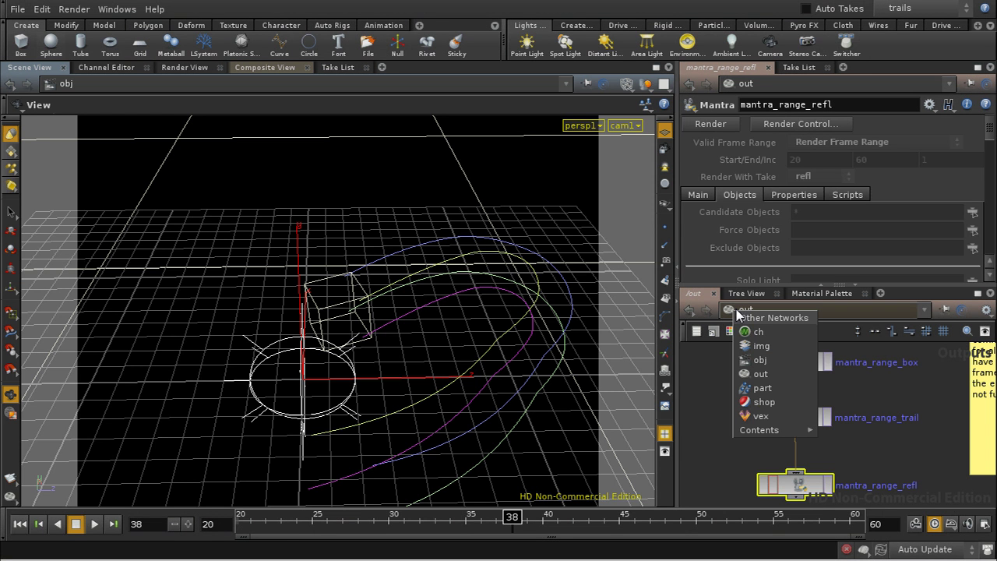
click(759, 346)
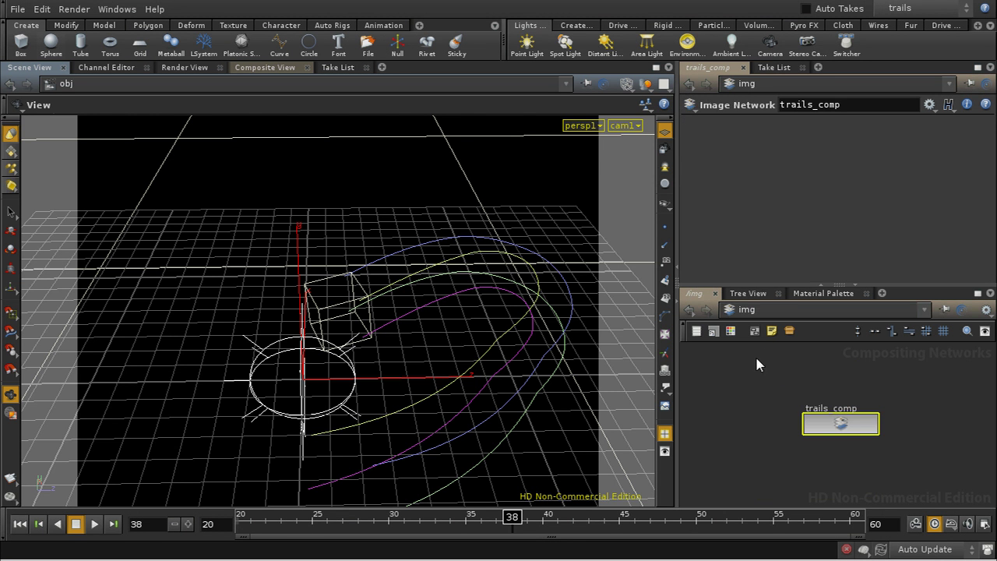
double_click(843, 425)
right_drag(902, 376, 839, 448)
middle_drag(814, 430, 662, 457)
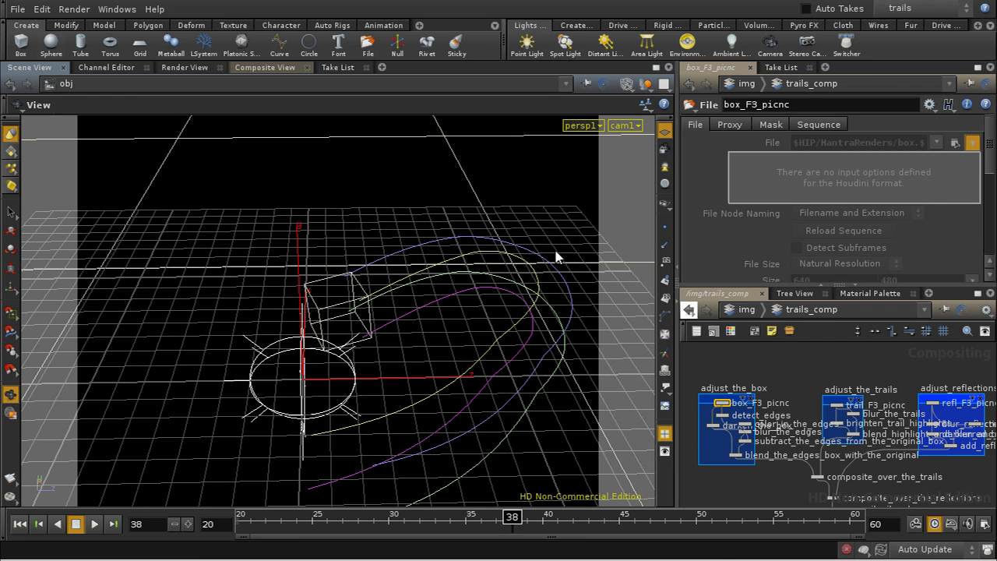
Step: Make Main the active take and bring up the Composite View
click(920, 11)
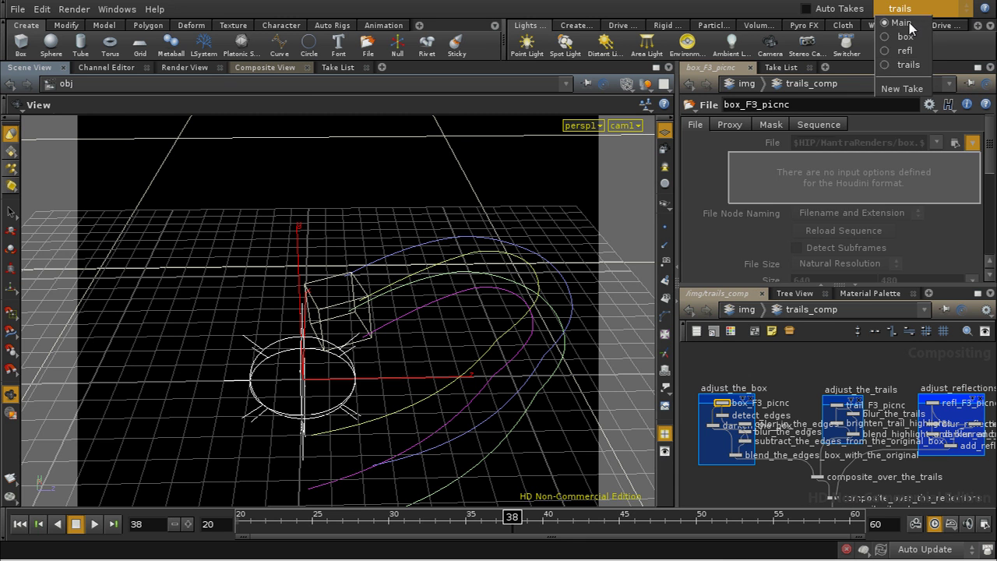
click(899, 22)
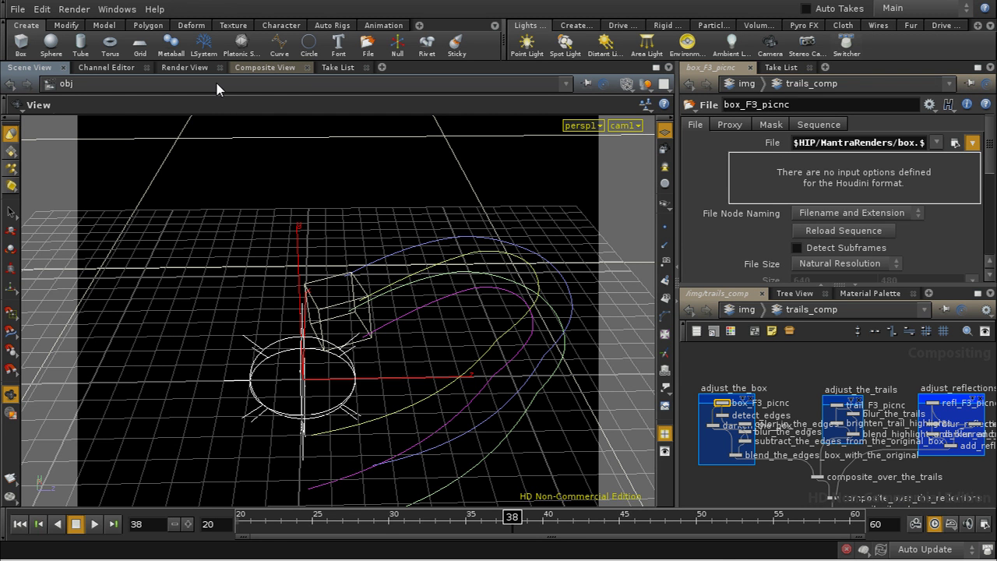
click(277, 67)
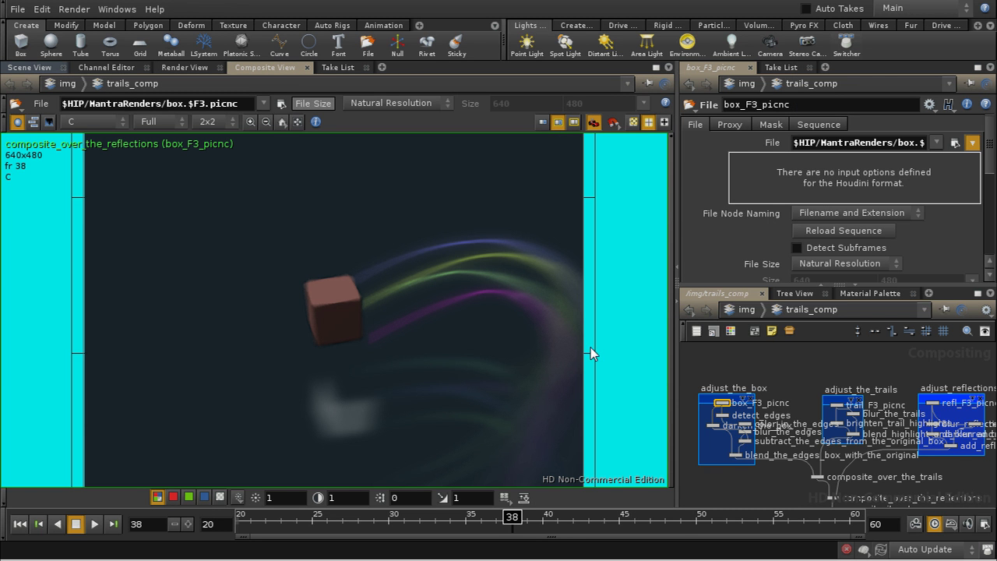
Step: Display the box_F3_picnc render on its own and scrub the timeline to frame 42
scroll(792, 381, up, 3)
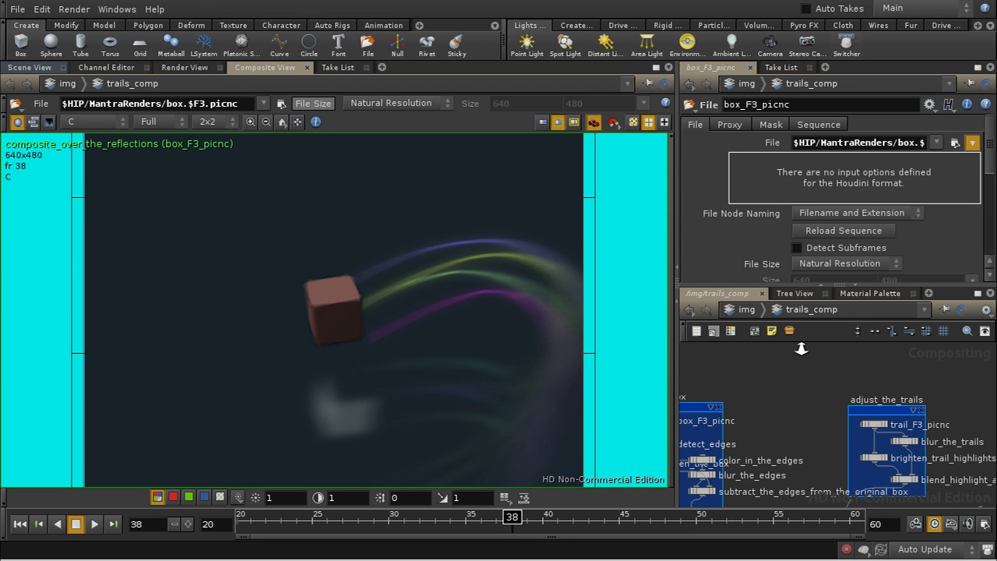
scroll(790, 409, up, 3)
middle_drag(755, 438, 983, 383)
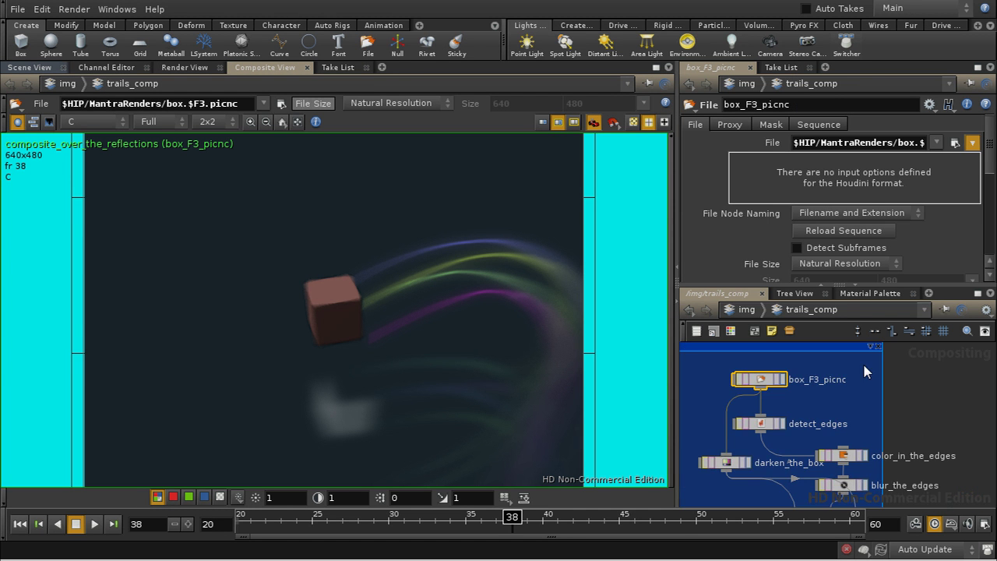
click(765, 387)
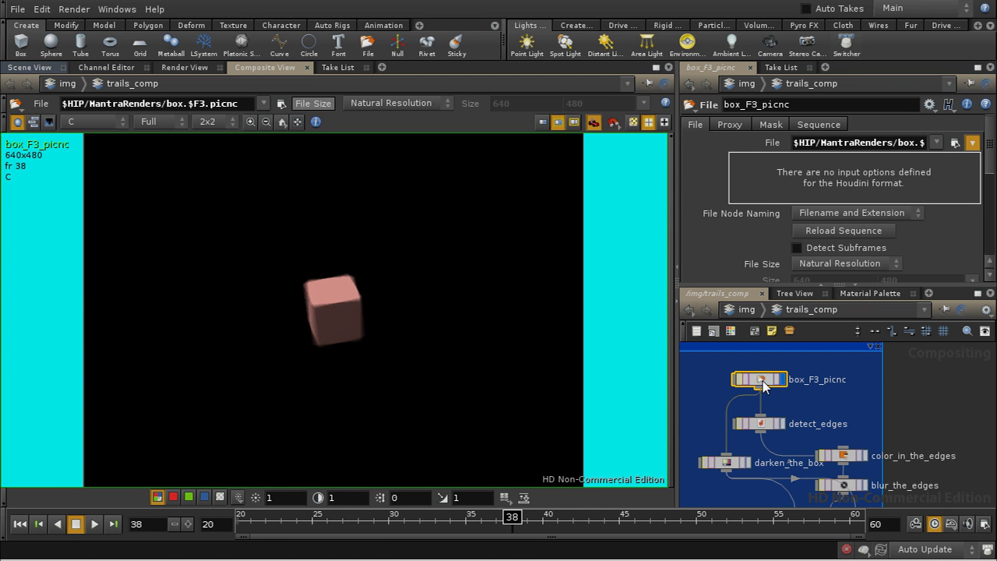
mouse_move(510, 518)
mouse_down()
mouse_move(348, 521)
mouse_move(667, 528)
mouse_move(536, 532)
mouse_move(568, 532)
mouse_up()
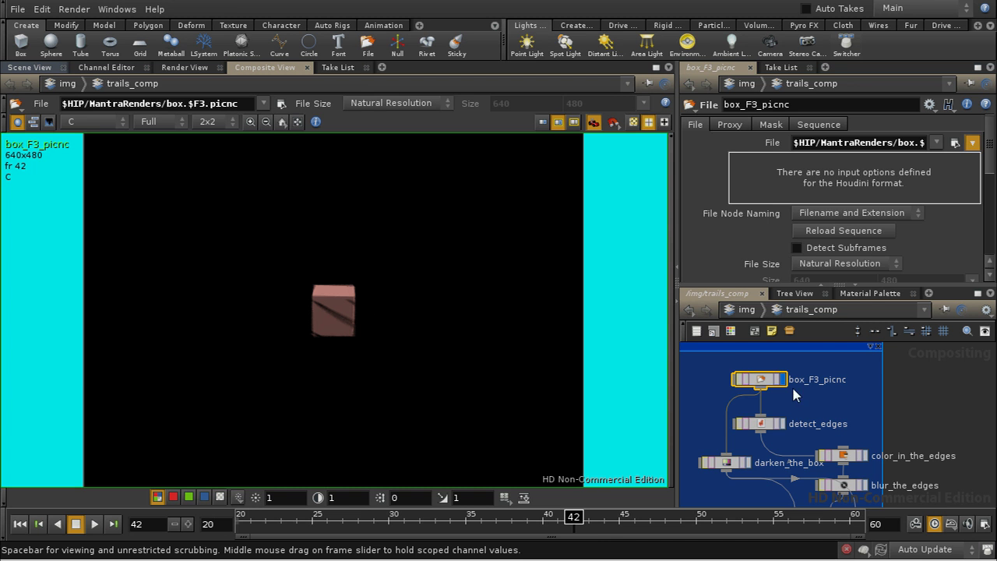
Step: Inspect the box edge treatment node by node, from detect_edges through color_in_the_edges and blur_the_edges to subtract_the_edges_from_the_original_box
click(770, 422)
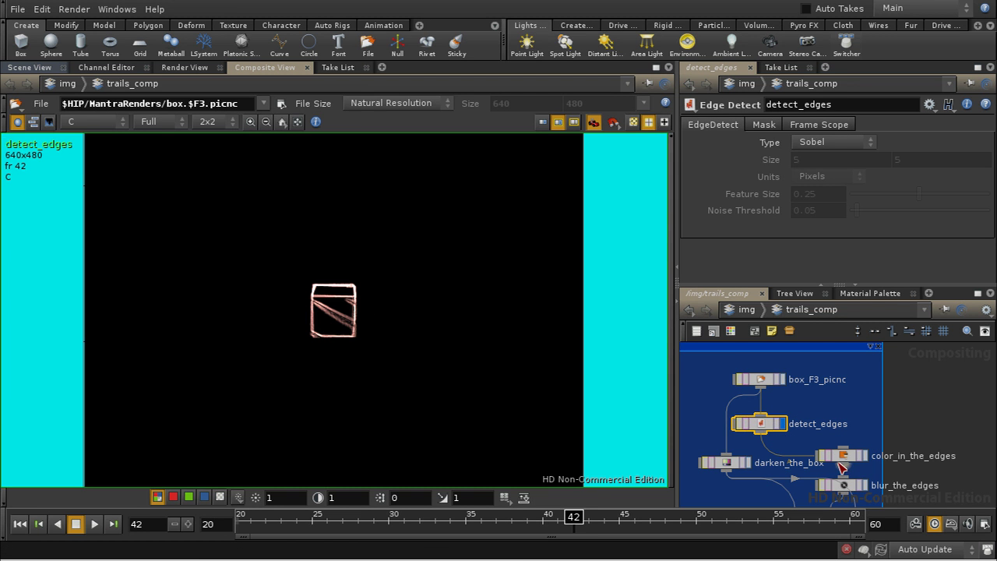
click(865, 459)
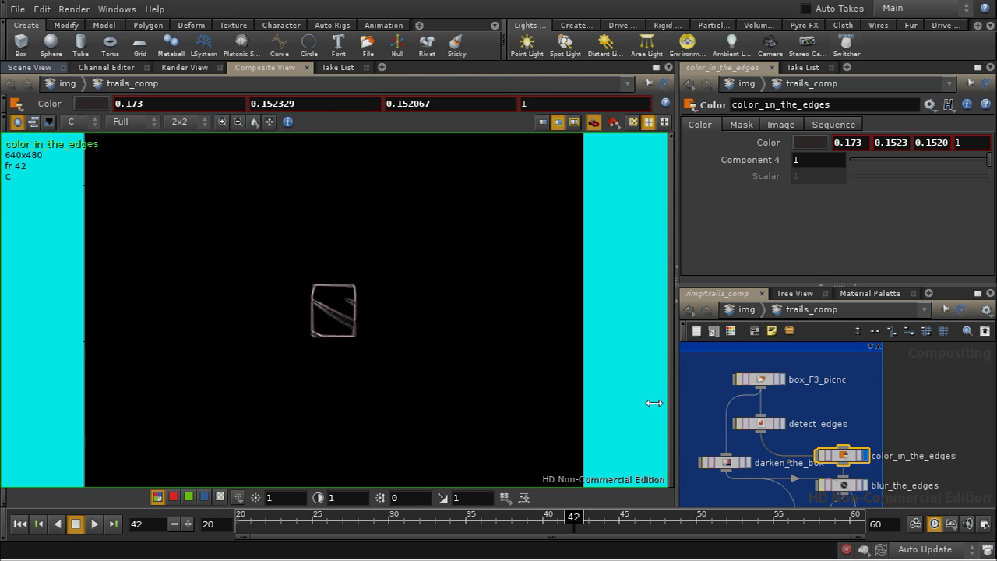
middle_drag(942, 458, 937, 389)
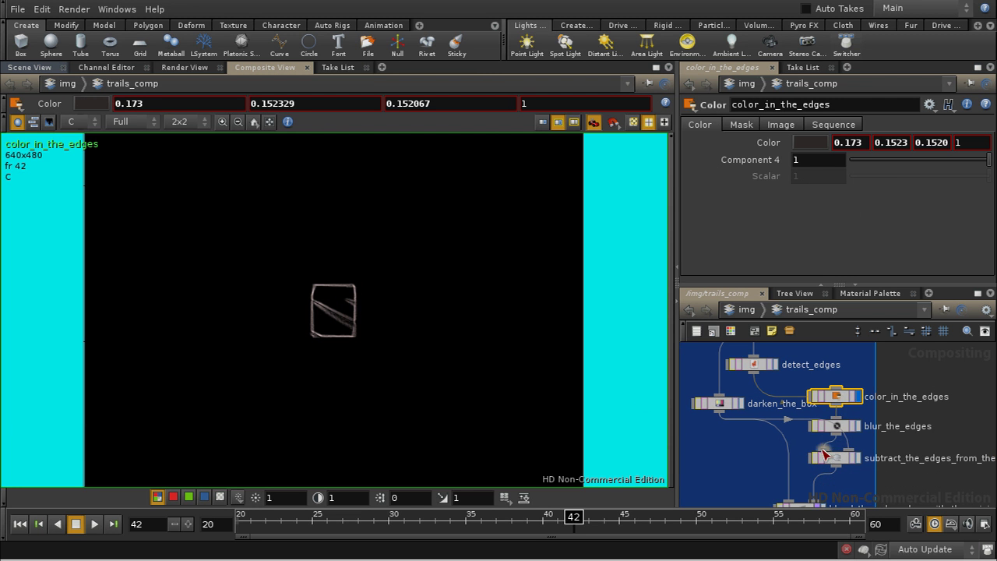
click(857, 430)
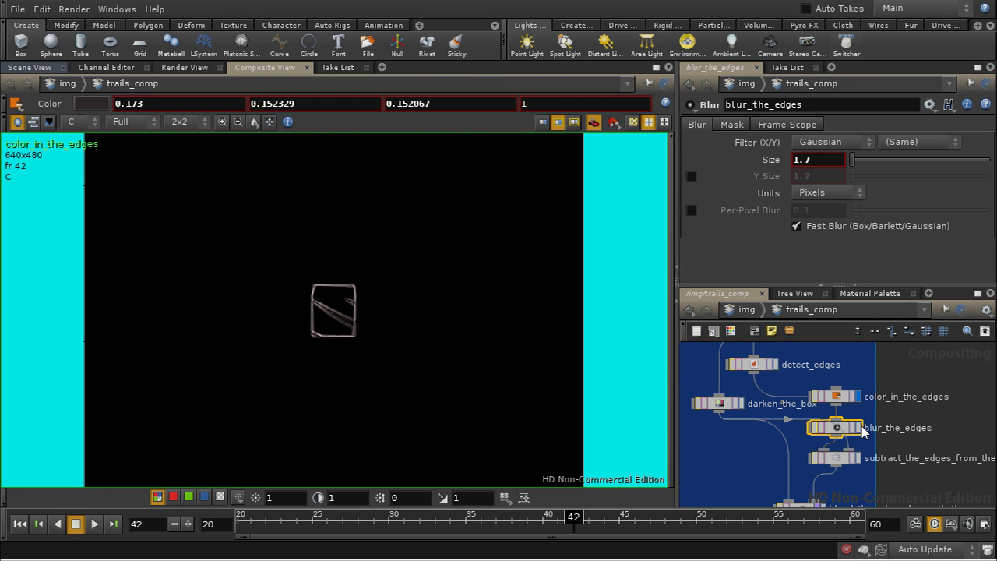
click(857, 459)
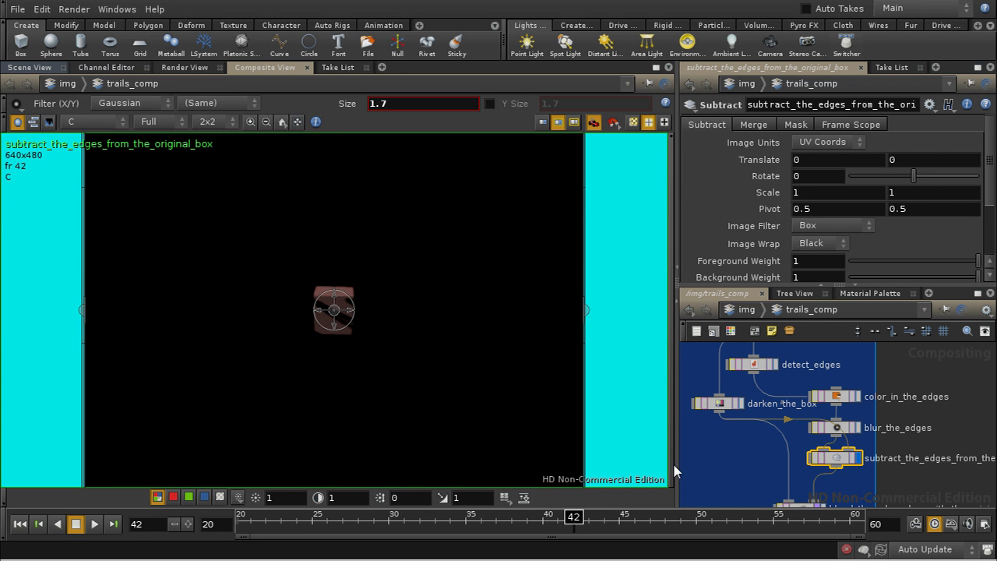
Step: Display the darken_the_box result, followed by the blend_the_edges_box_with_the_original output
click(719, 405)
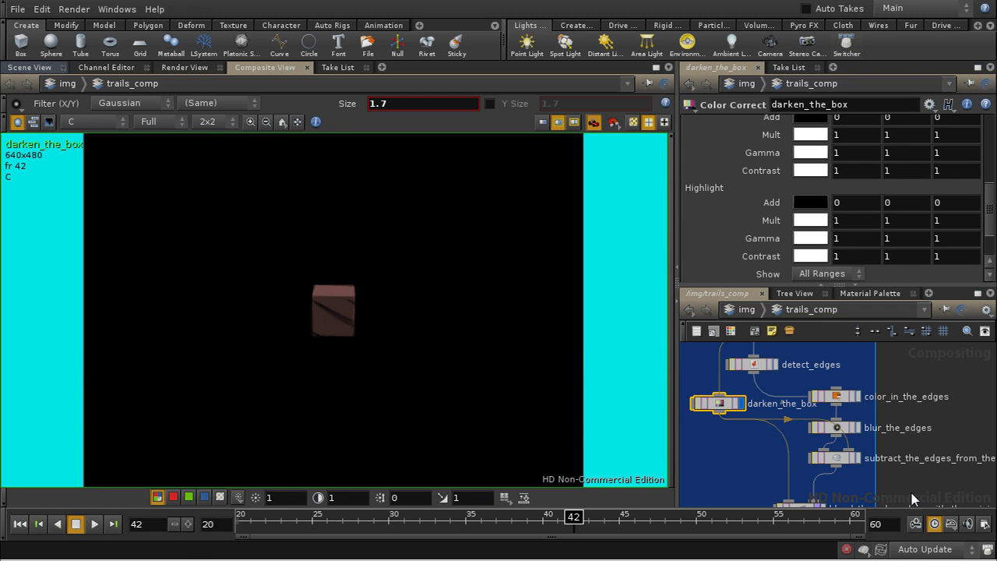
middle_drag(933, 493, 915, 439)
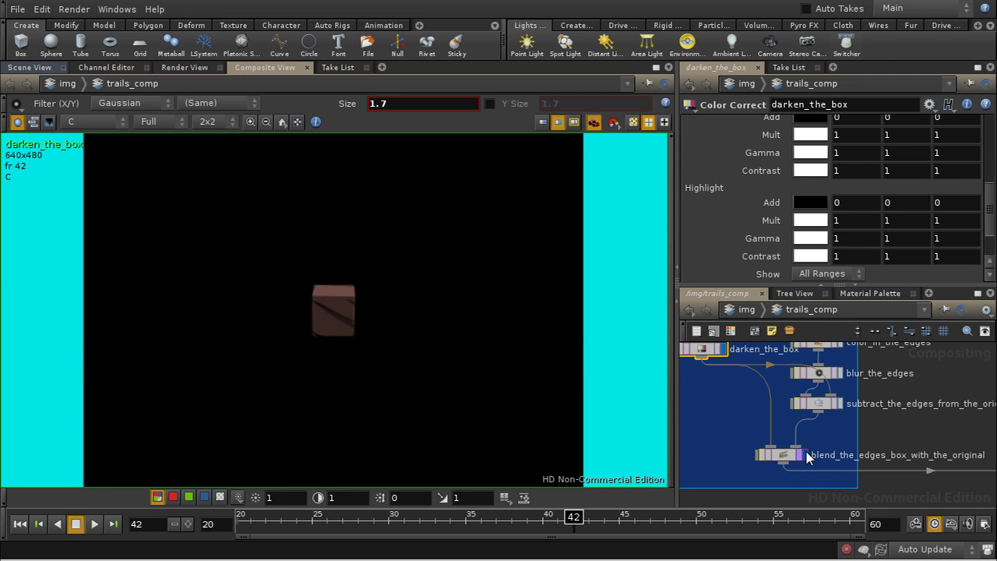
click(806, 455)
click(785, 458)
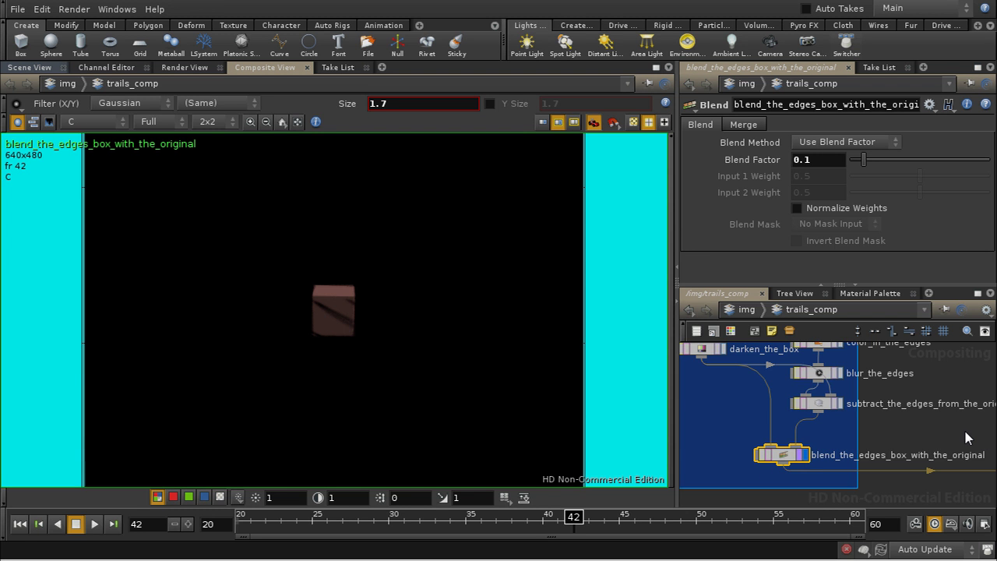
Step: Display the trail_F3_picnc render from the adjust_the_trails group and scrub the timeline to frame 48
middle_drag(965, 433, 904, 464)
middle_drag(939, 381, 794, 440)
middle_drag(798, 382, 748, 385)
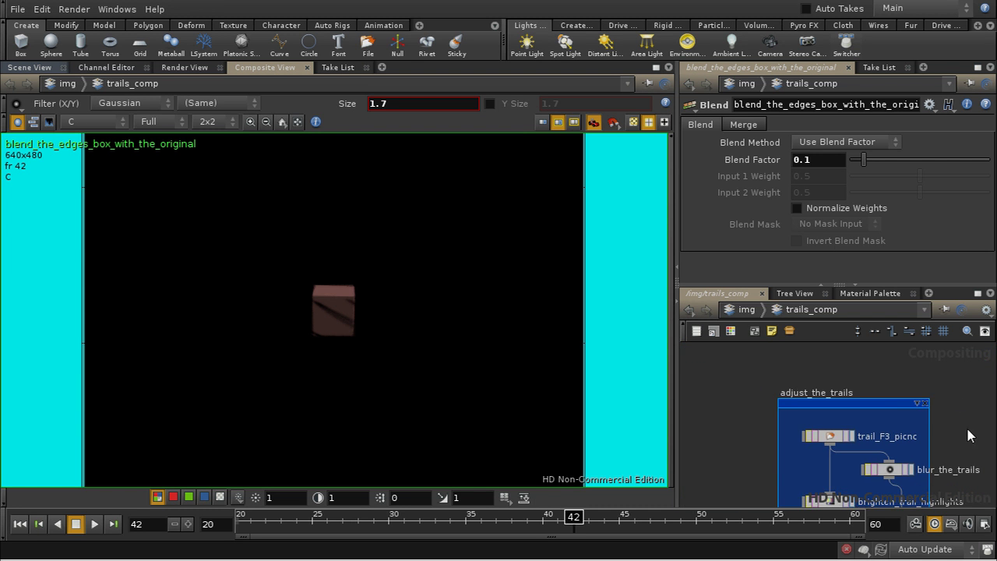
middle_drag(970, 436, 959, 415)
click(818, 412)
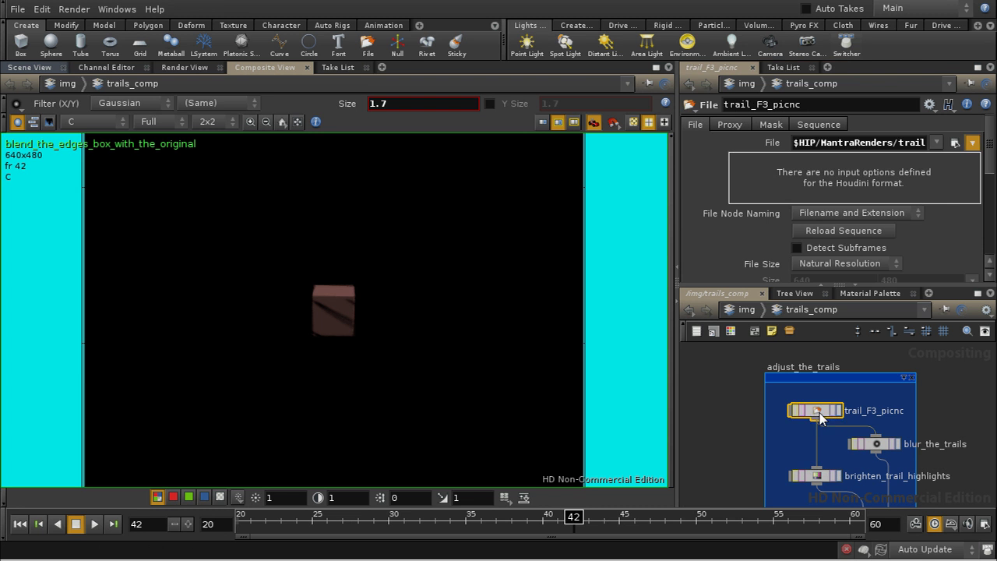
click(838, 412)
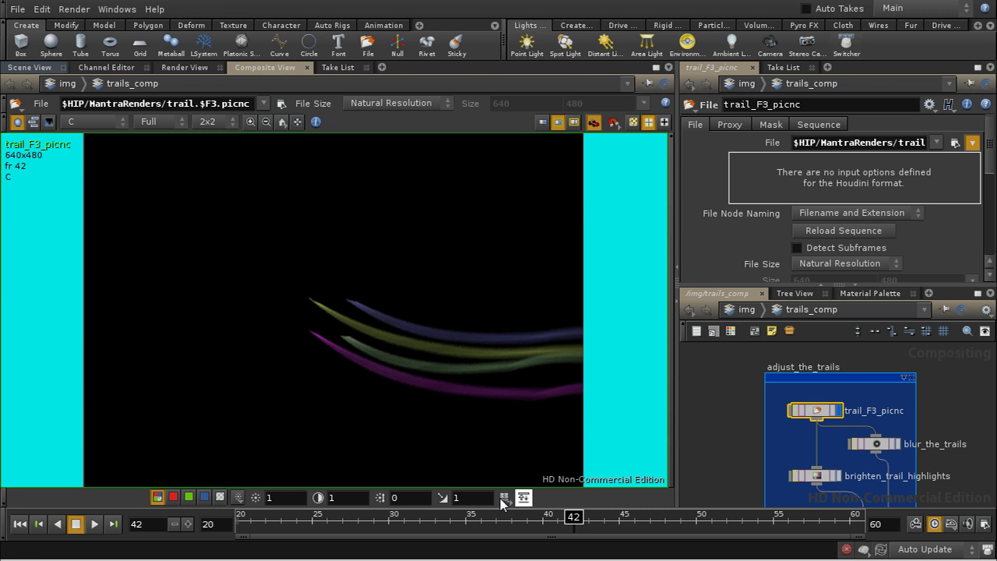
drag(584, 530, 666, 551)
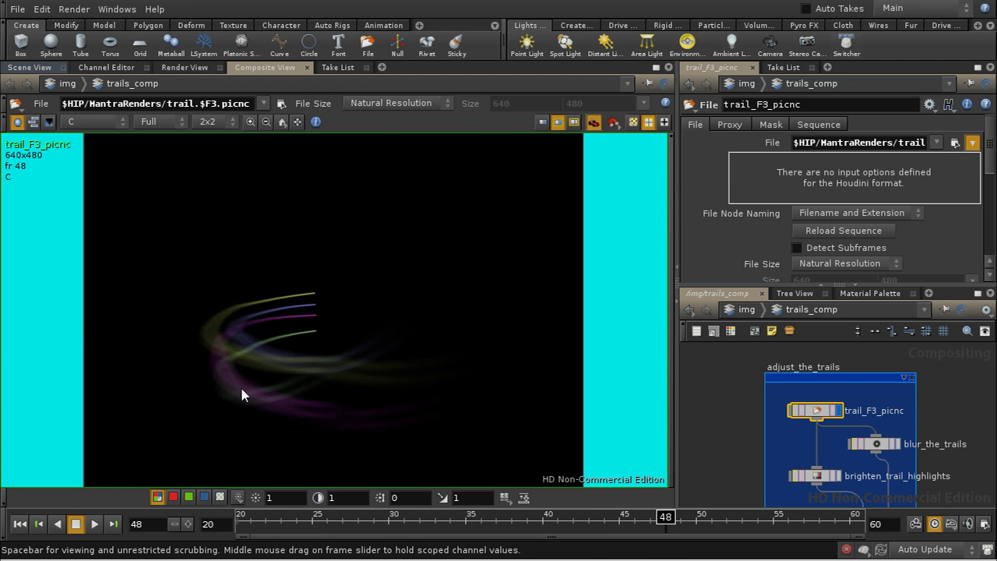
Step: View the outputs of blur_the_trails, brighten_trail_highlights and the node blending the highlighted and blurred trails, one after another
middle_drag(727, 468, 713, 421)
click(861, 398)
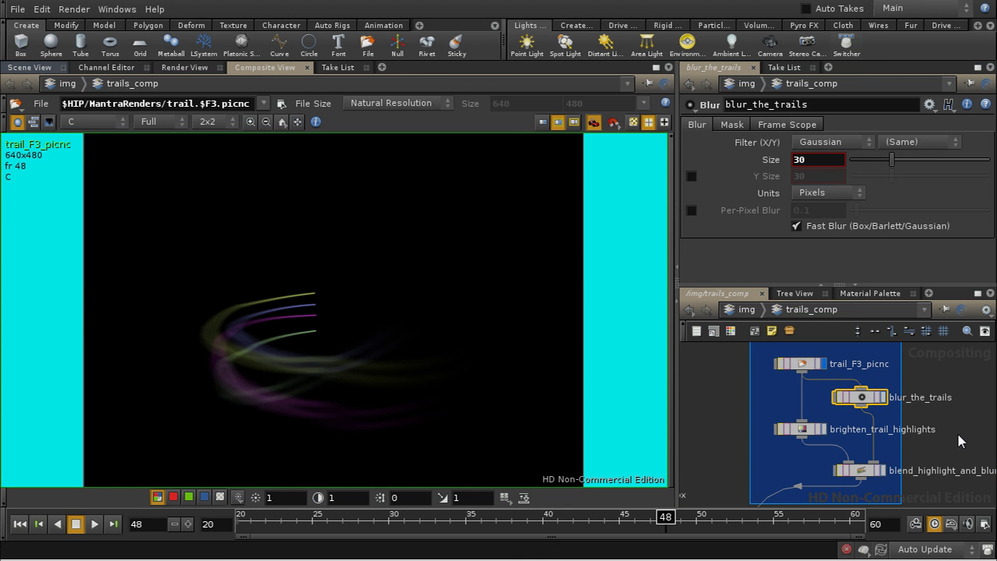
click(881, 398)
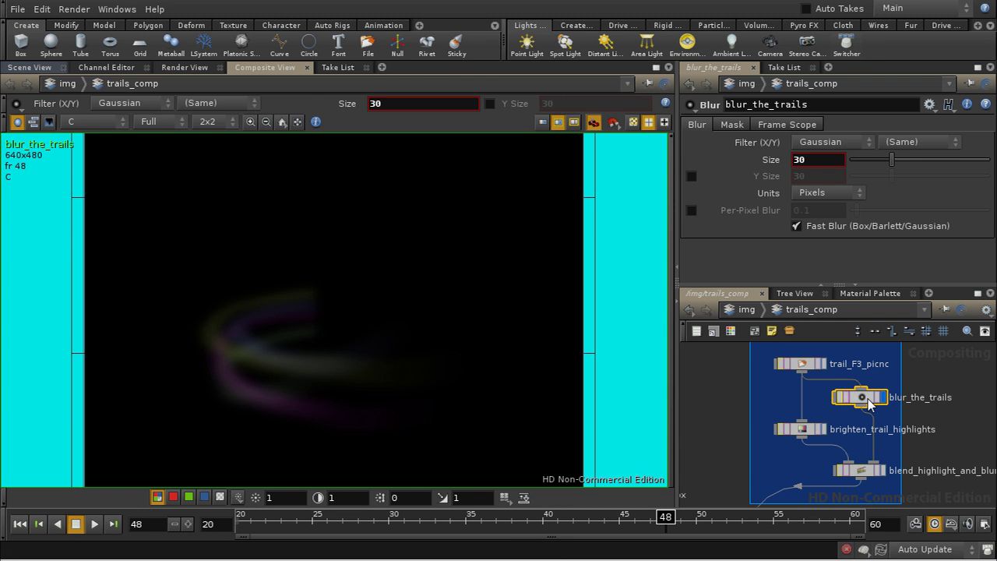
click(805, 435)
click(823, 429)
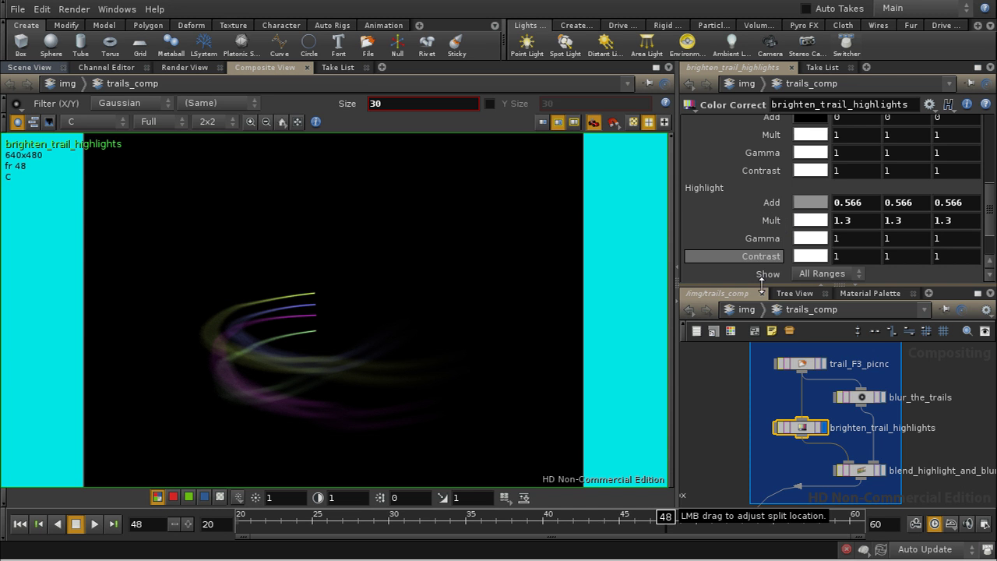
click(874, 472)
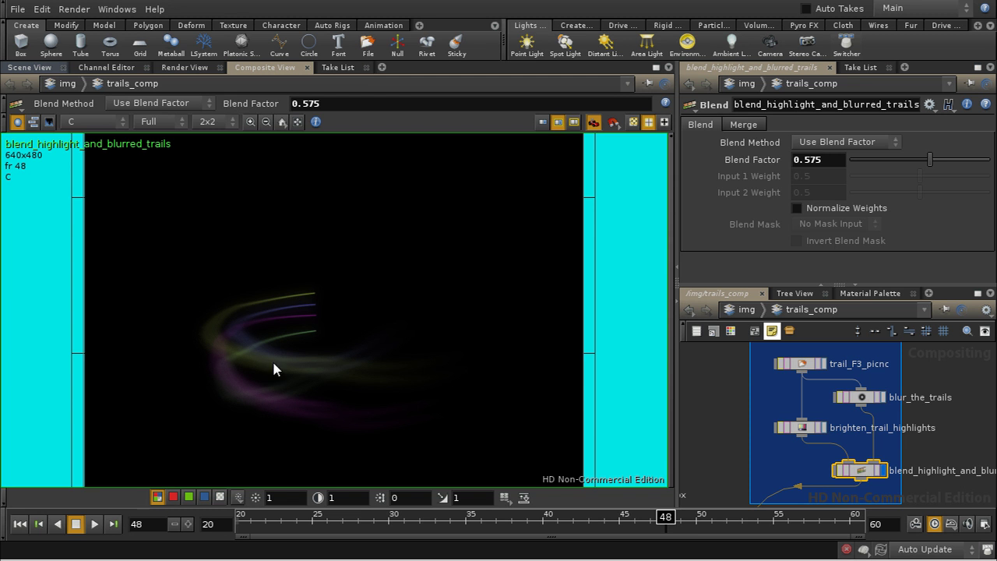
Step: Display the composite_over_the_trails node to view the box layered over the trails
middle_drag(733, 459, 719, 360)
middle_drag(756, 500, 805, 398)
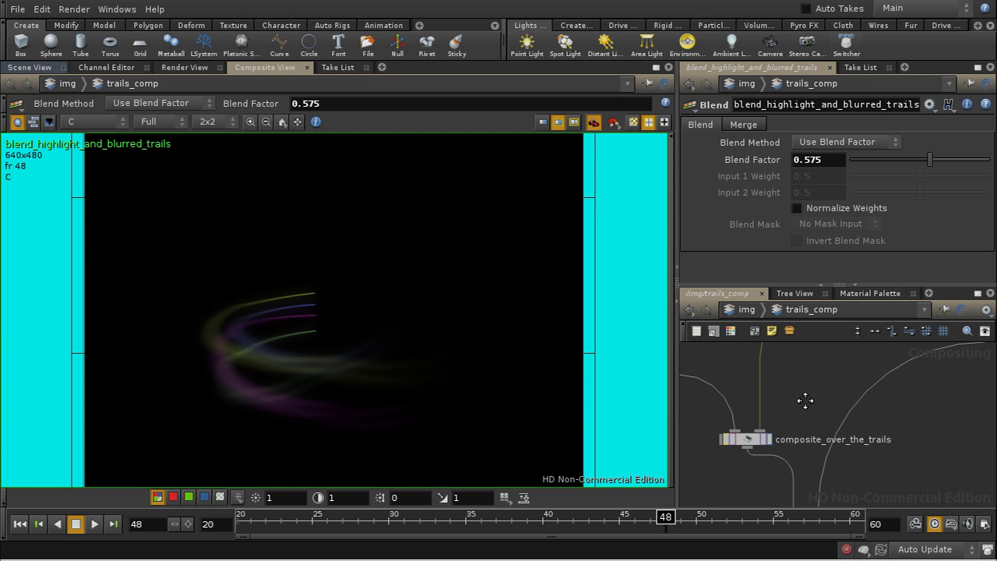
click(749, 440)
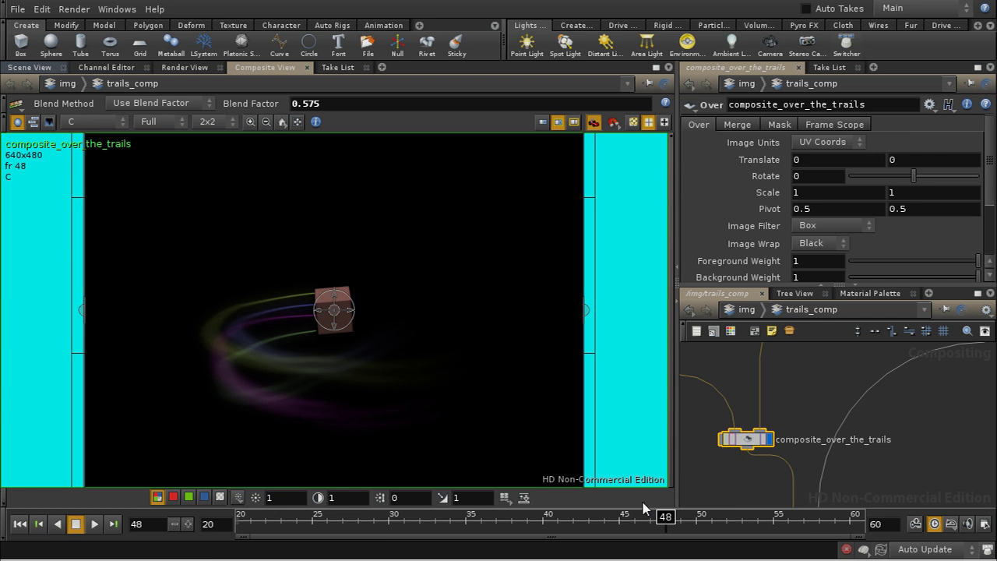
Step: Display the refl_F3_picnc render from the adjust_reflections group
middle_drag(924, 429, 810, 521)
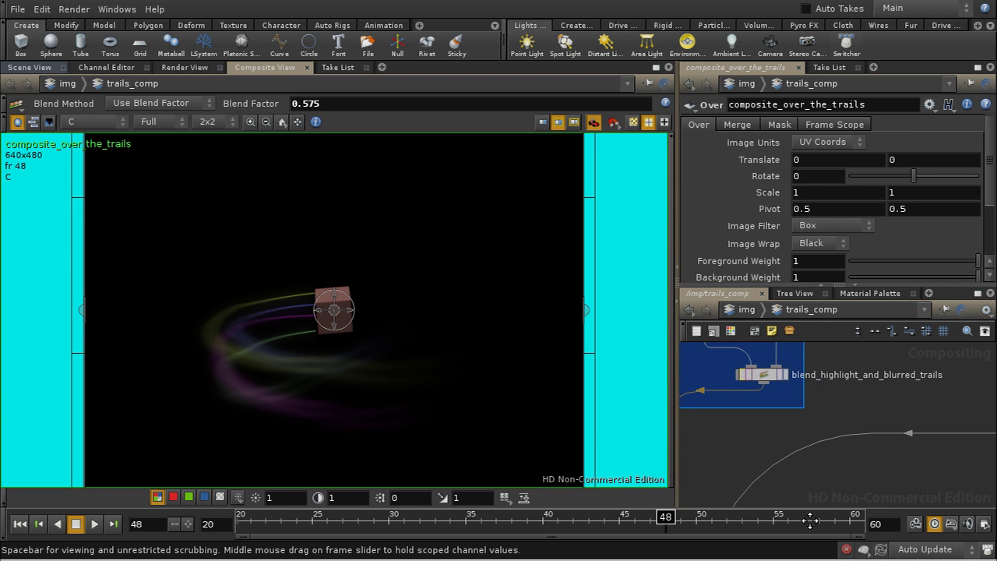
middle_drag(936, 421, 773, 558)
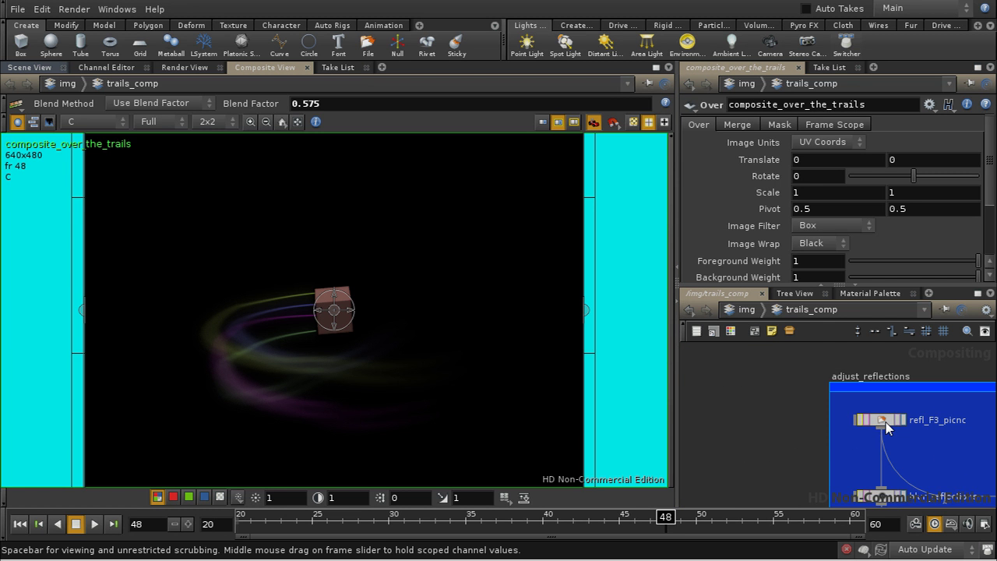
click(896, 420)
click(903, 419)
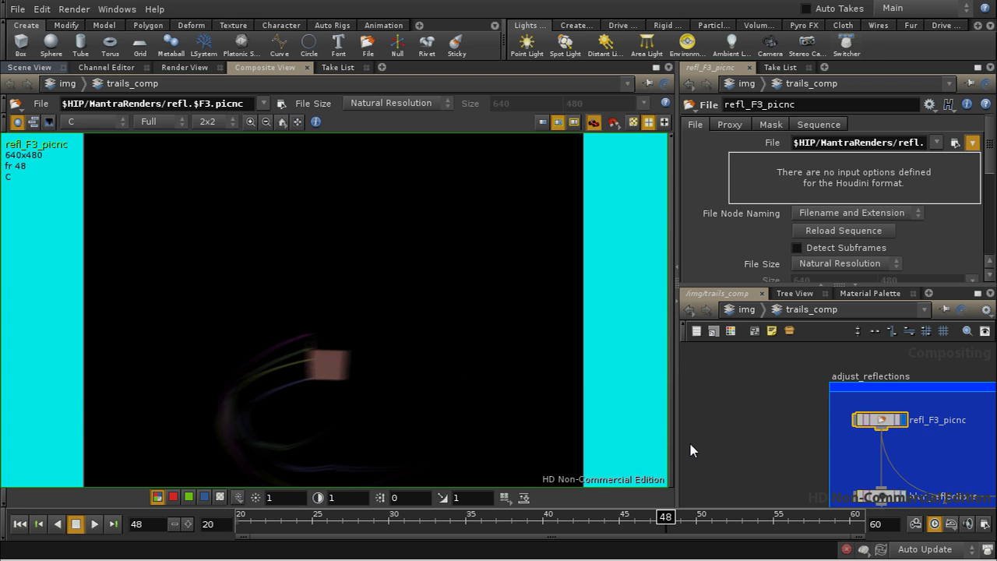
Step: View the outputs of the blur_reflections and darken_and_tint_reflections nodes, one after the other
middle_drag(703, 454, 716, 418)
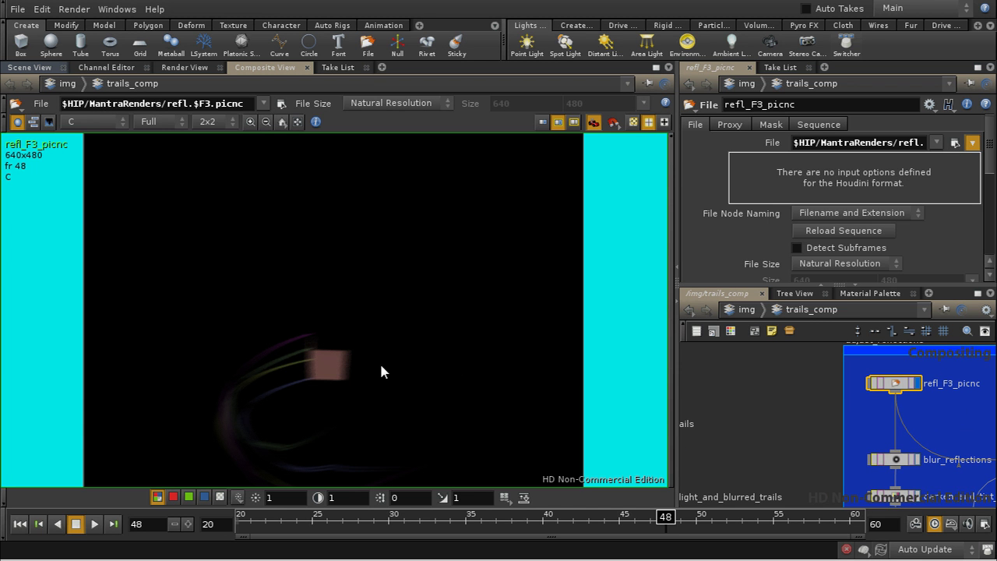
middle_drag(781, 422, 744, 384)
middle_drag(920, 405, 865, 418)
click(804, 434)
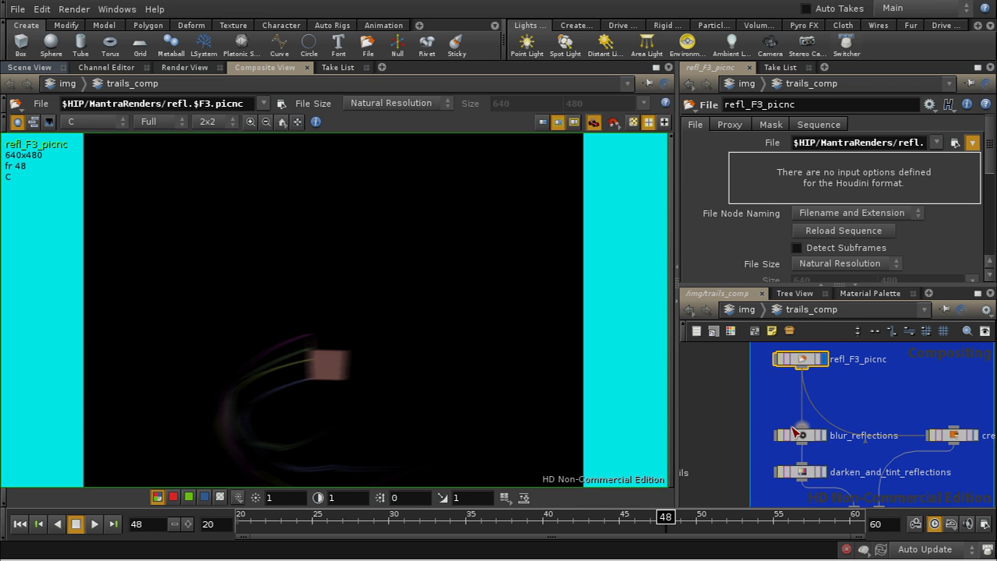
click(824, 436)
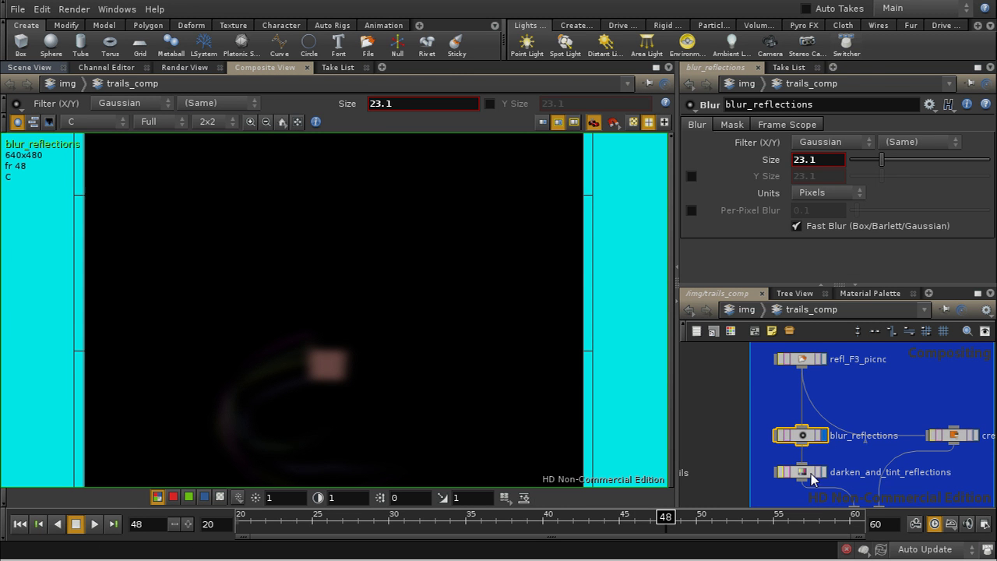
click(811, 474)
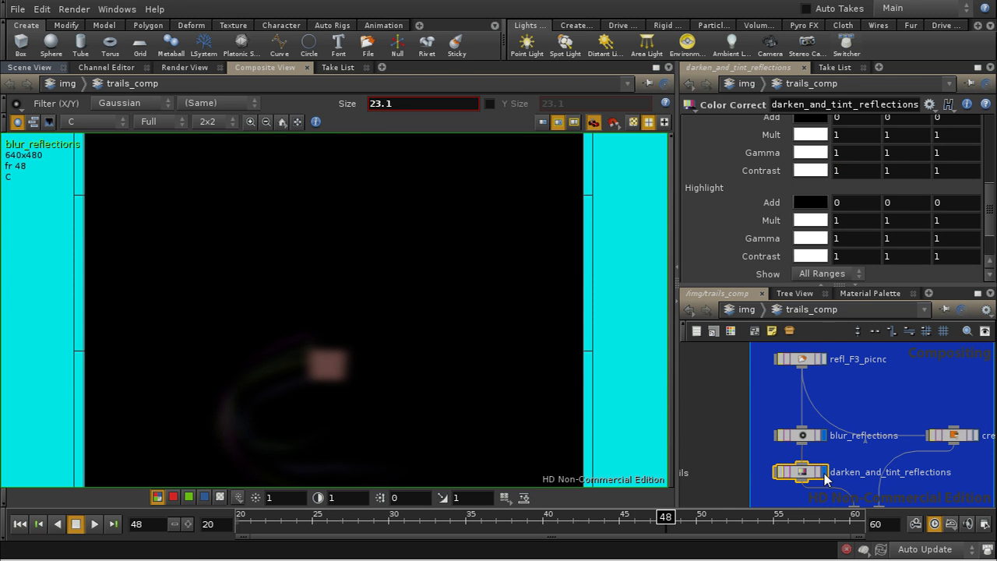
click(824, 474)
Step: Select create_a_colored_reflection_surface to inspect its color parameters and display its output
middle_drag(722, 447, 684, 405)
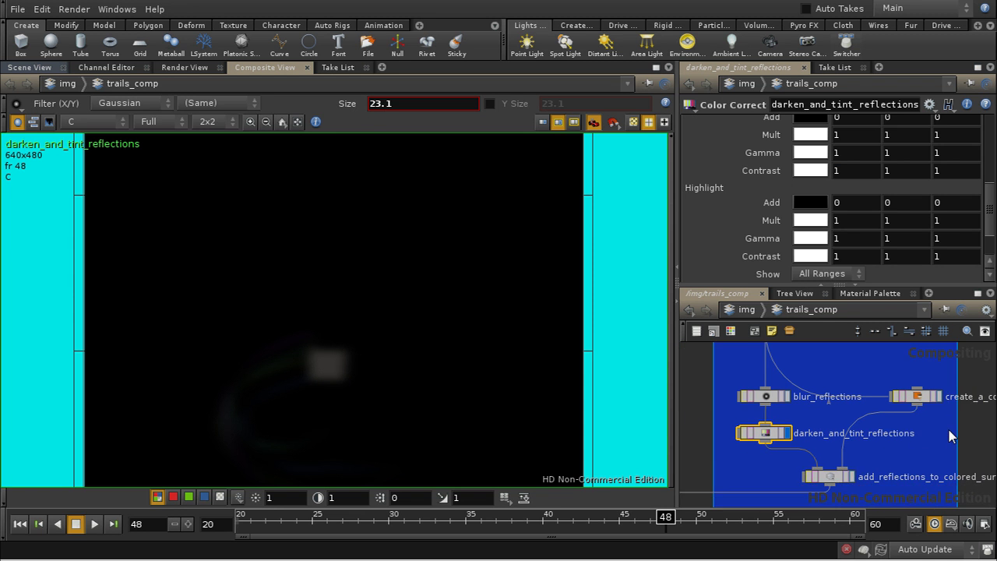
middle_drag(972, 439, 926, 436)
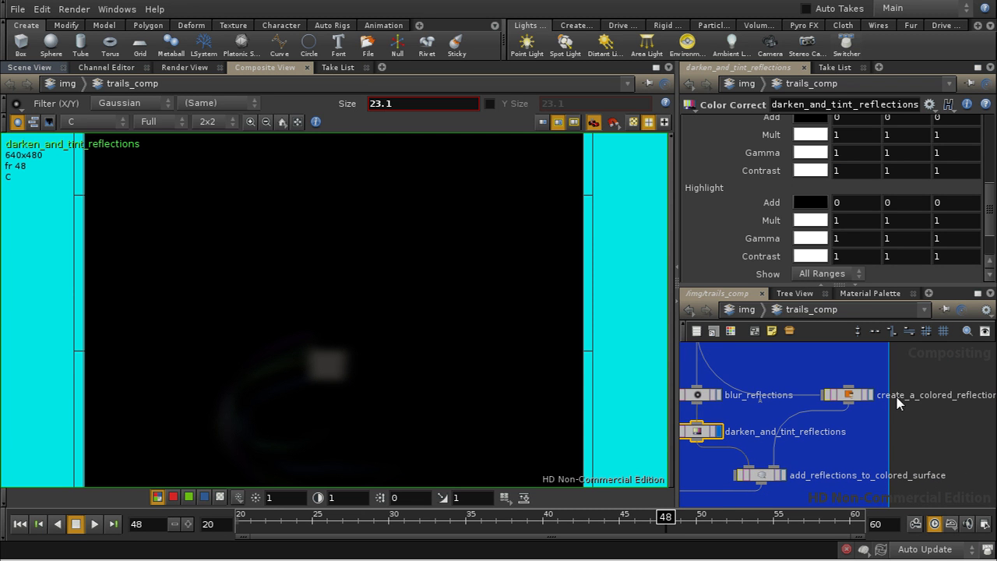
click(854, 397)
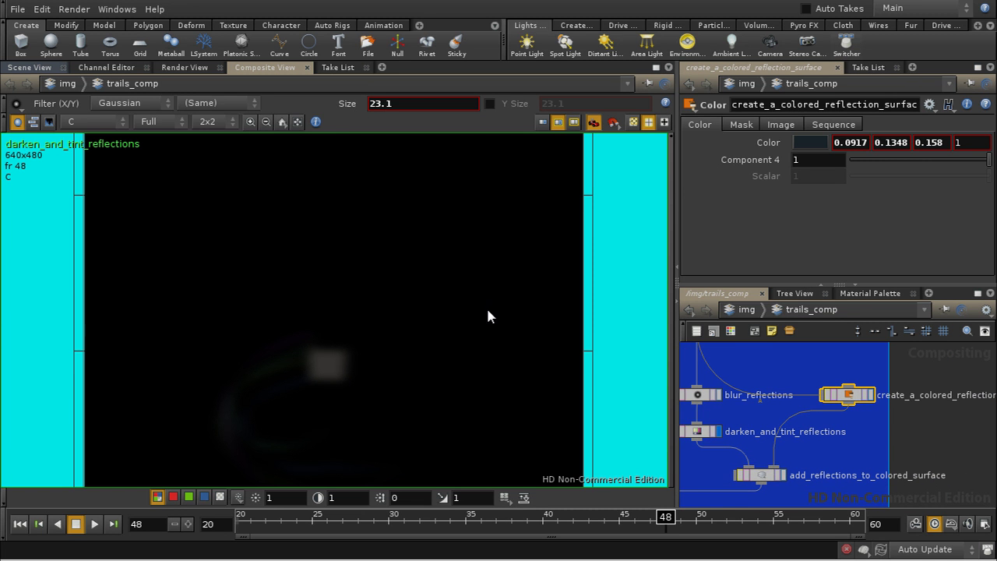
click(870, 395)
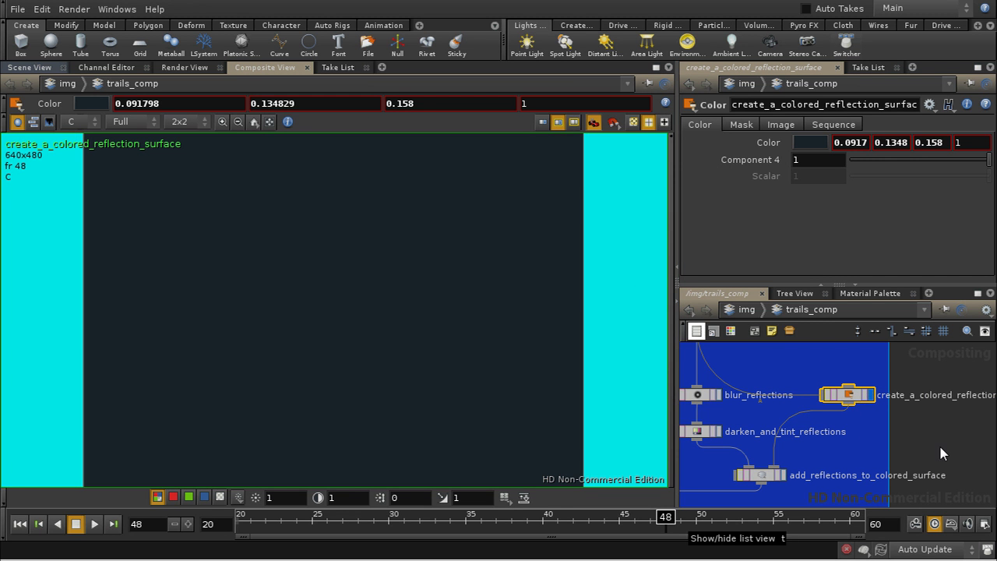
Step: Display the add_reflections_to_colored_surface node to view the darkened reflections added to the colored surface
middle_drag(943, 437, 977, 393)
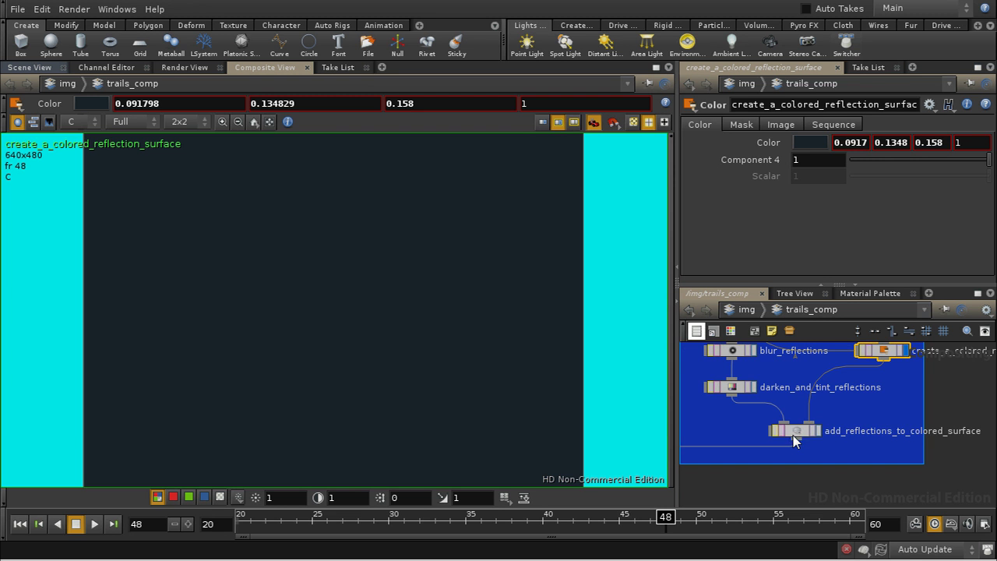
drag(795, 440, 797, 437)
click(810, 428)
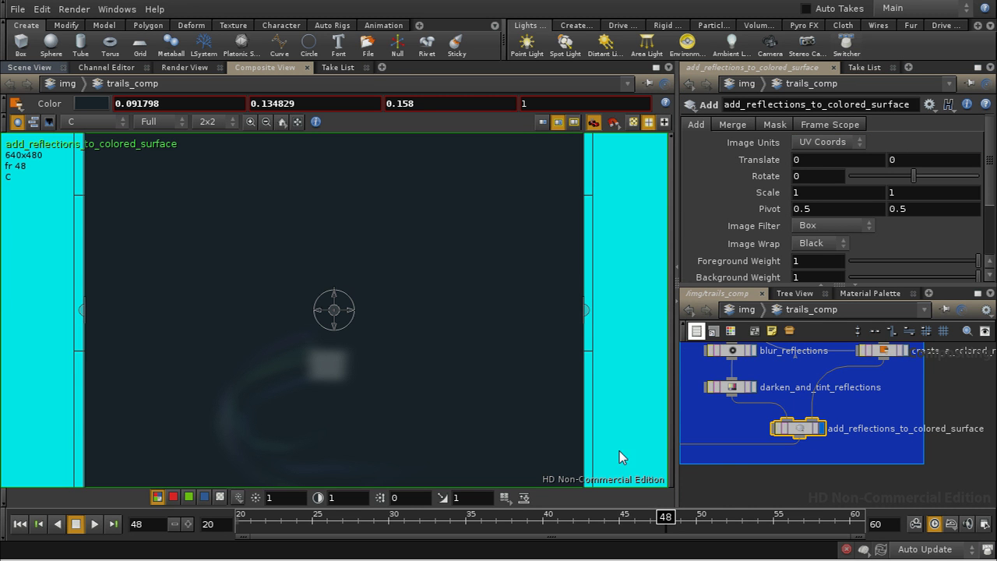
Step: Display the composite_over_the_reflections node that feeds rop_write_it_out and show its parameters
middle_drag(738, 480, 838, 445)
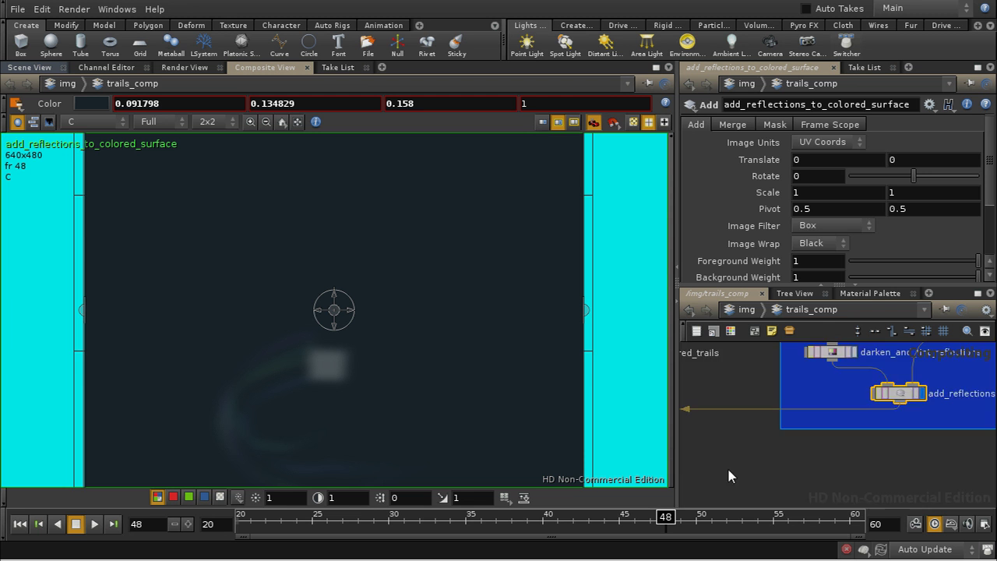
middle_drag(727, 468, 890, 412)
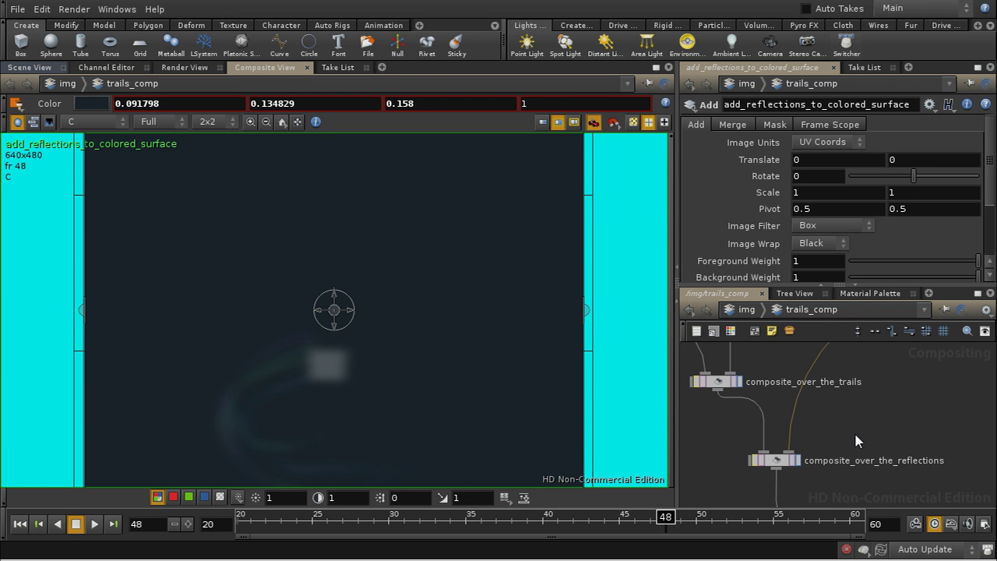
scroll(849, 442, down, 2)
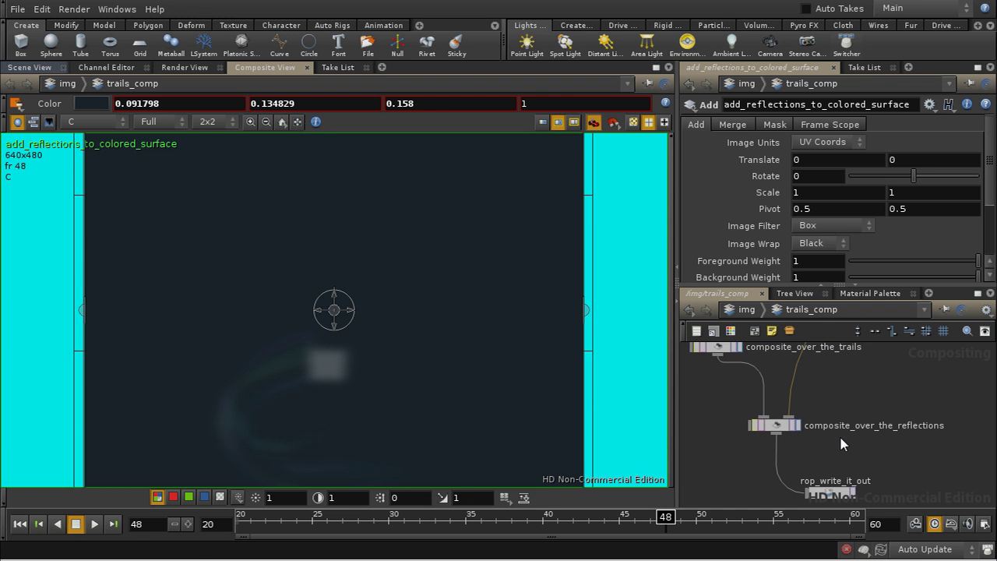
click(798, 428)
click(781, 428)
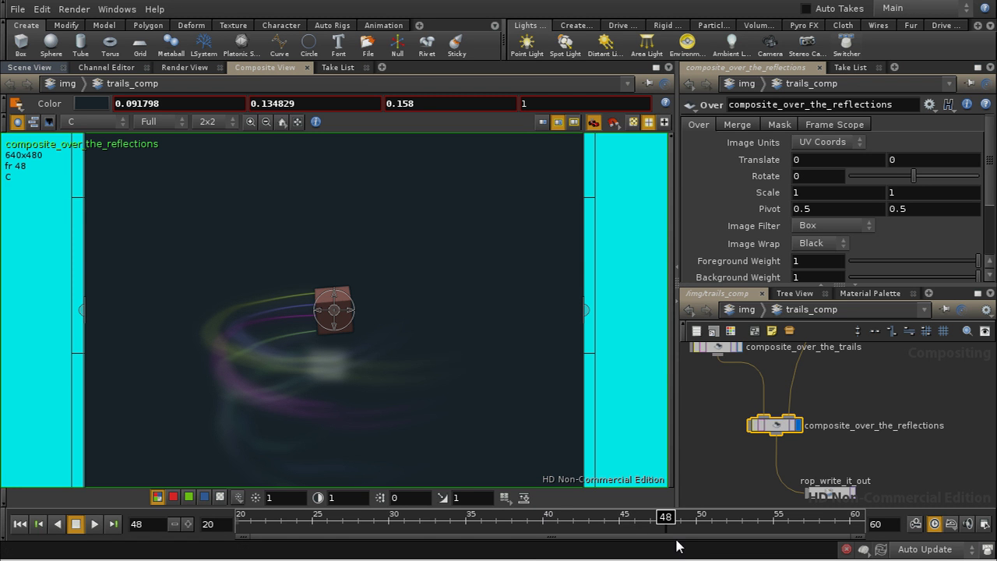
middle_drag(778, 472, 780, 401)
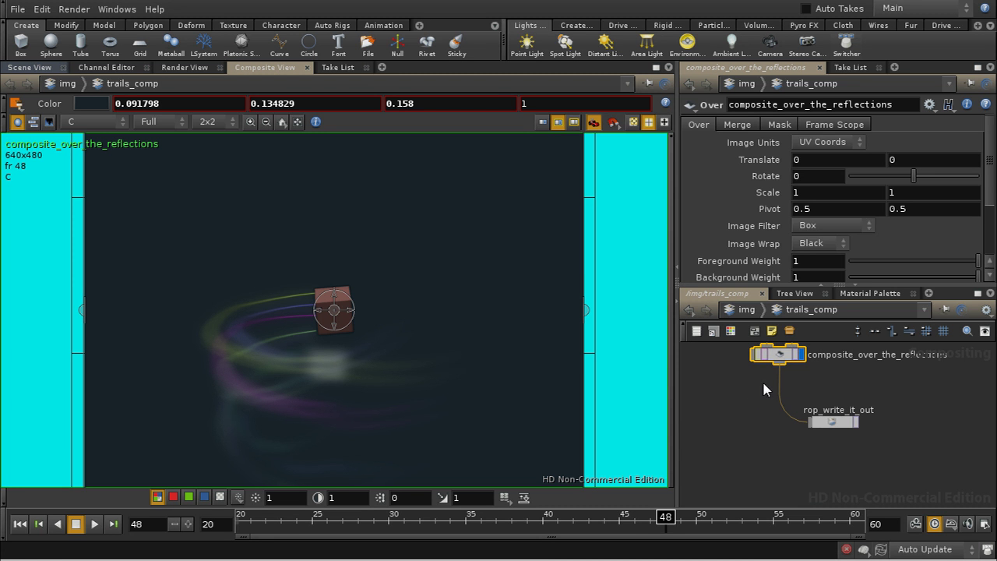
Step: Switch the network editor to the obj network and inspect the trails object's Sampling render settings for velocity blur
click(748, 309)
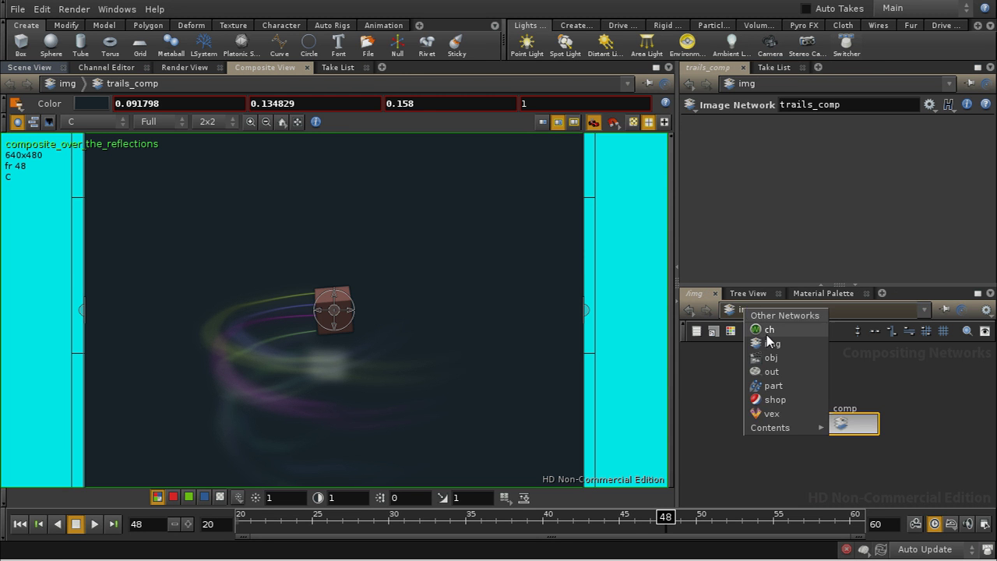
click(748, 309)
click(771, 358)
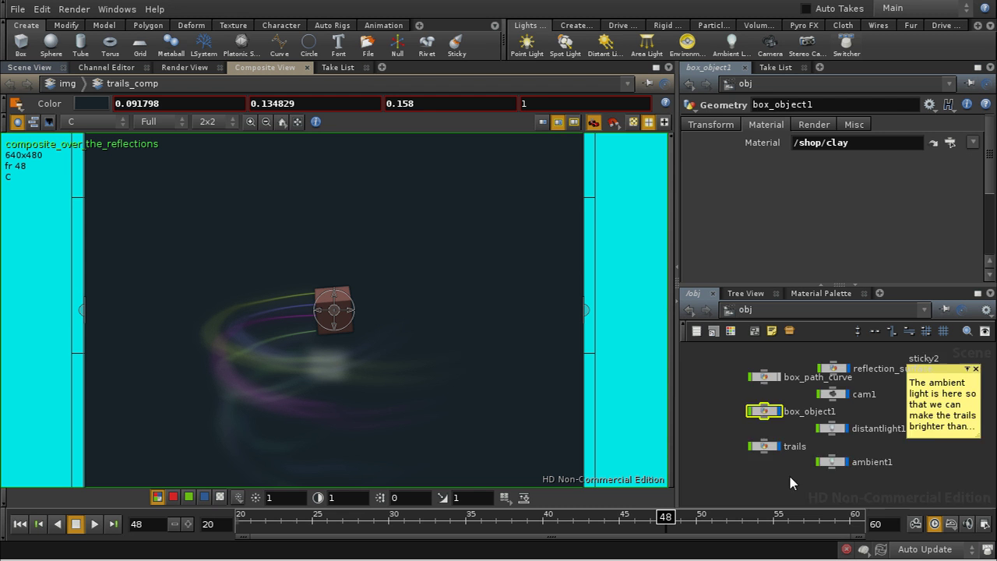
middle_drag(788, 473, 768, 464)
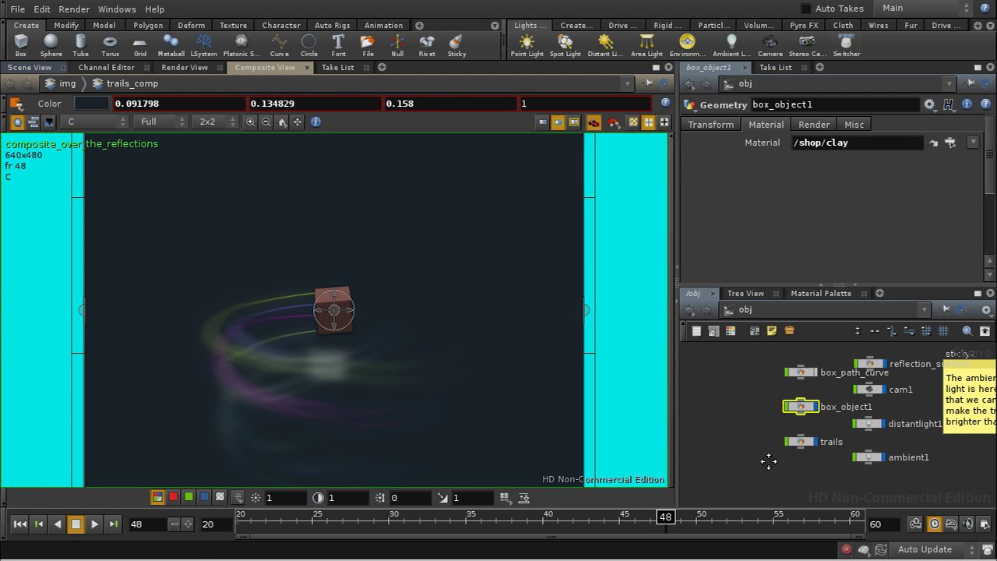
scroll(796, 464, up, 2)
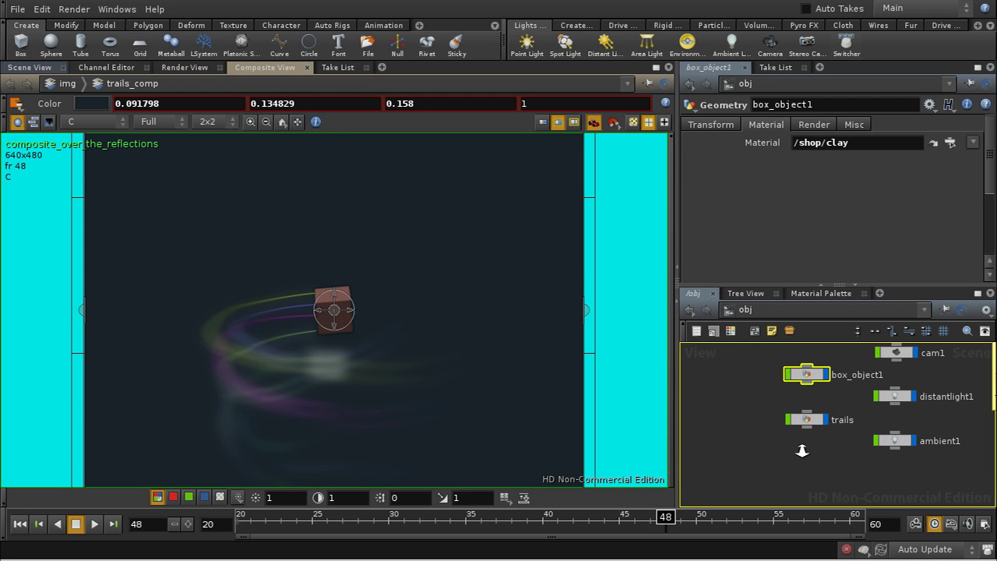
click(807, 421)
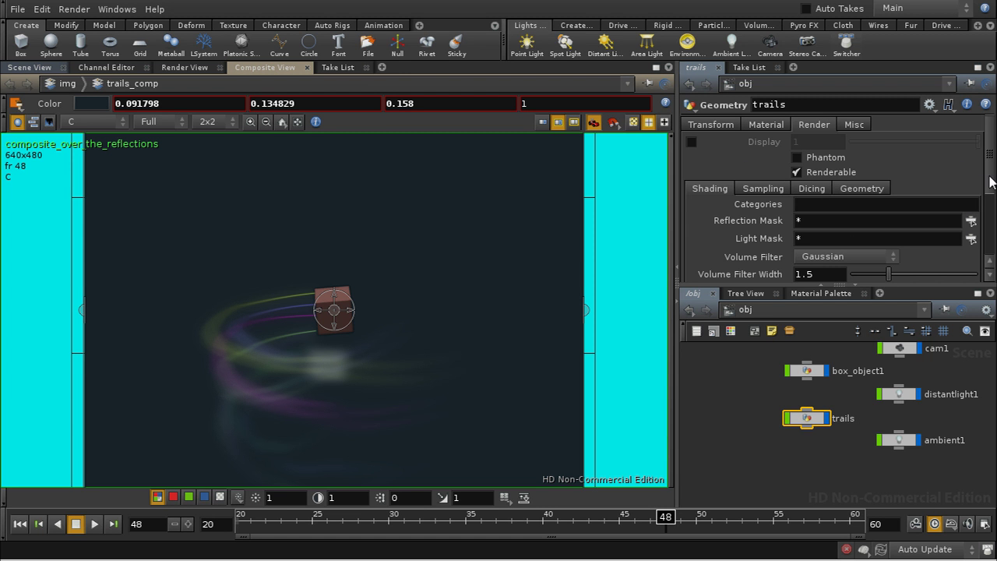
click(755, 191)
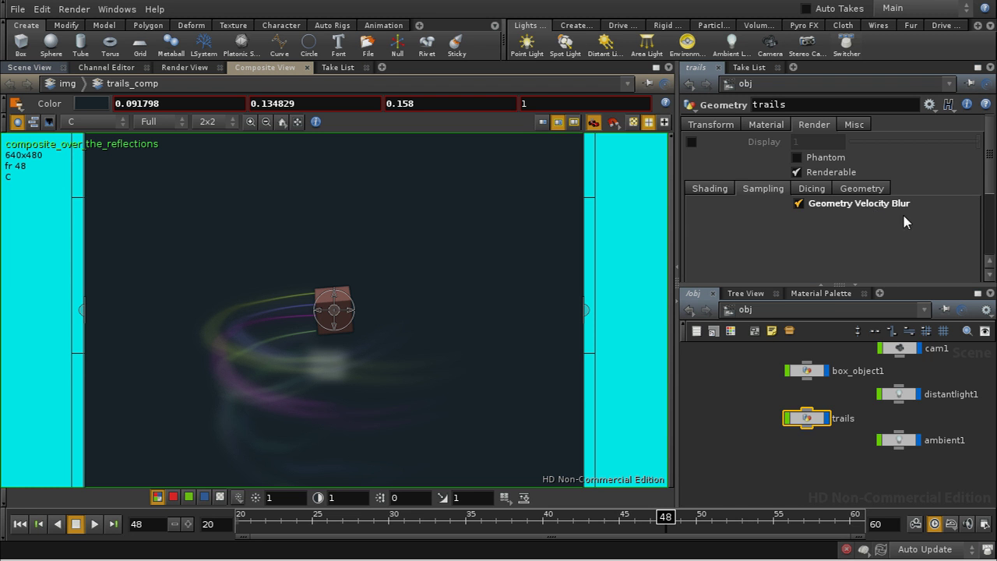
Step: Switch the network editor to the out network and examine the motion blur sampling properties of mantra_range_refl
click(765, 311)
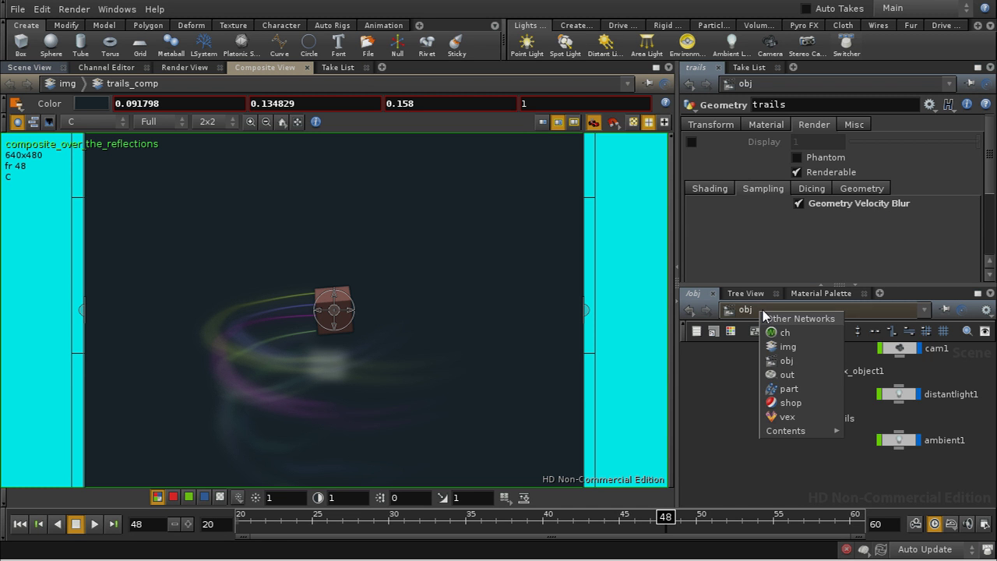
click(787, 375)
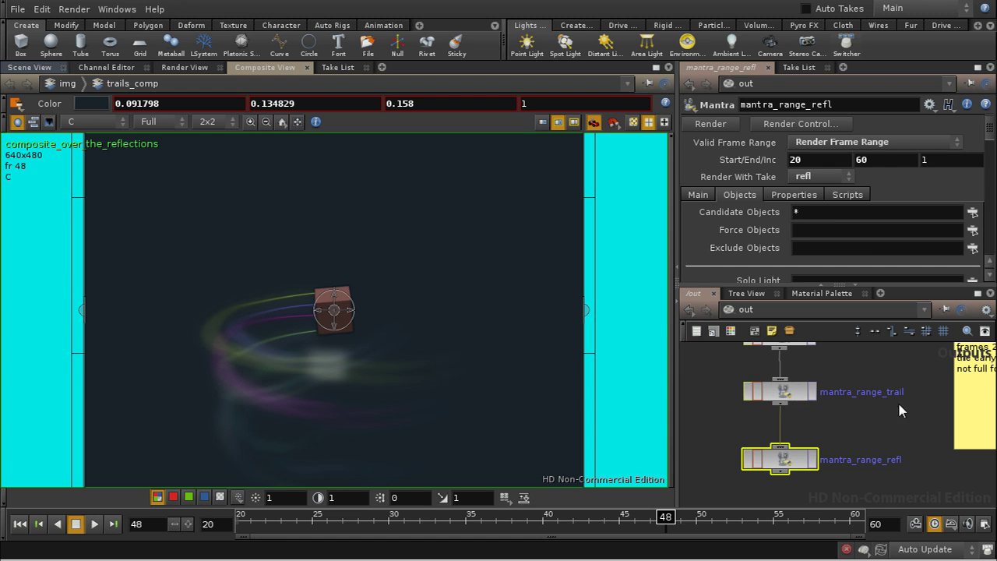
mouse_move(882, 374)
middle_down()
mouse_move(879, 416)
mouse_move(874, 366)
middle_up()
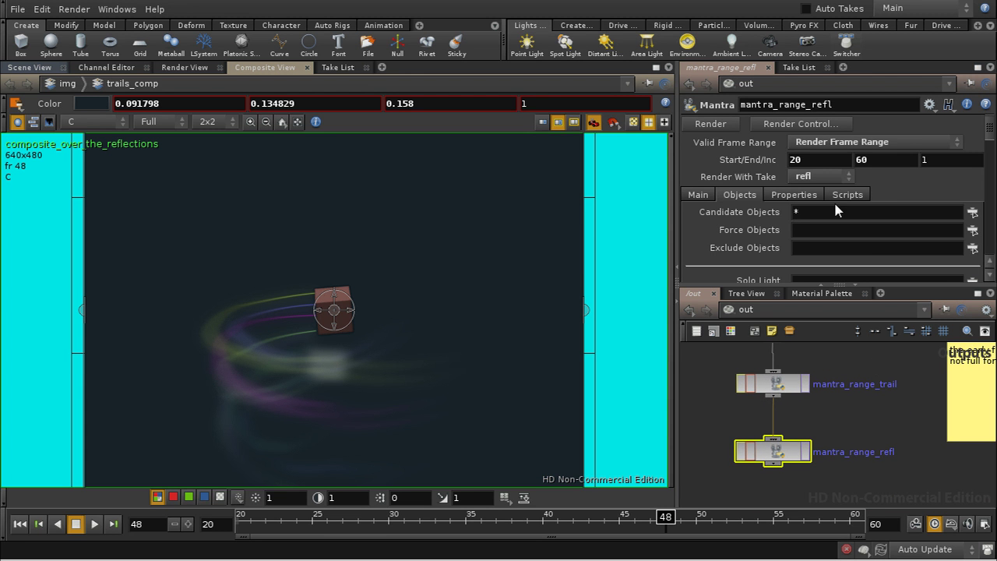
click(794, 195)
click(805, 231)
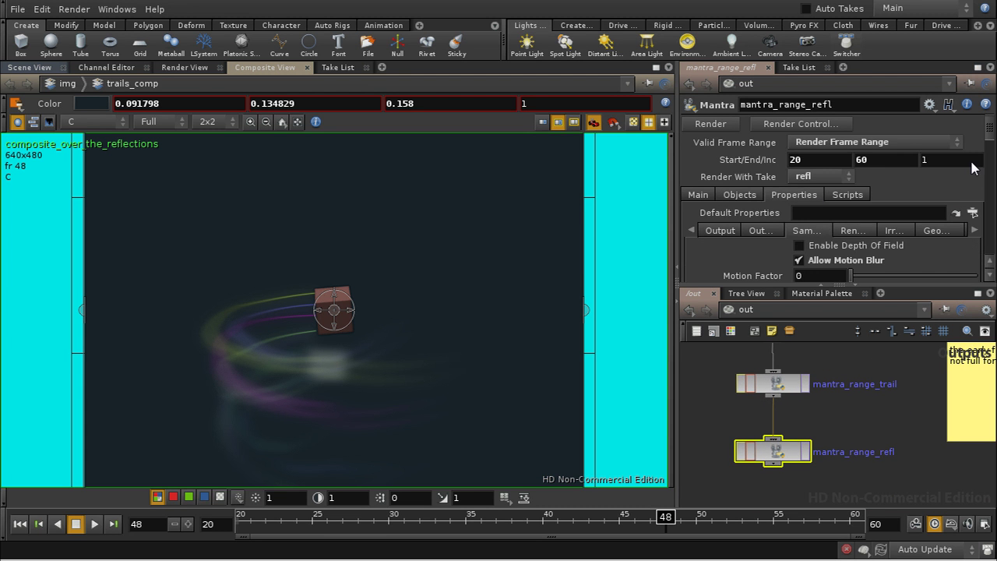
scroll(992, 147, down, 3)
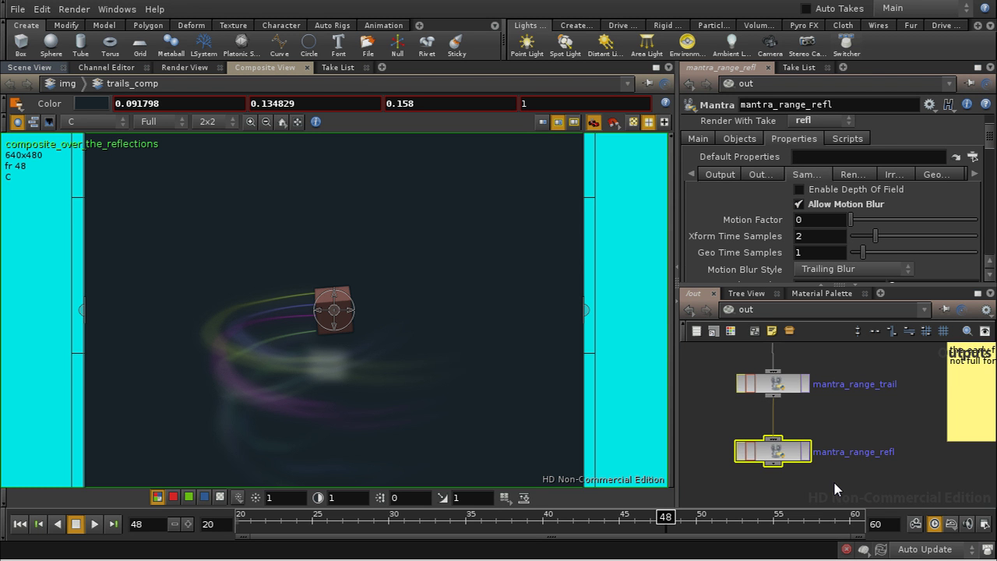
middle_drag(834, 483, 851, 458)
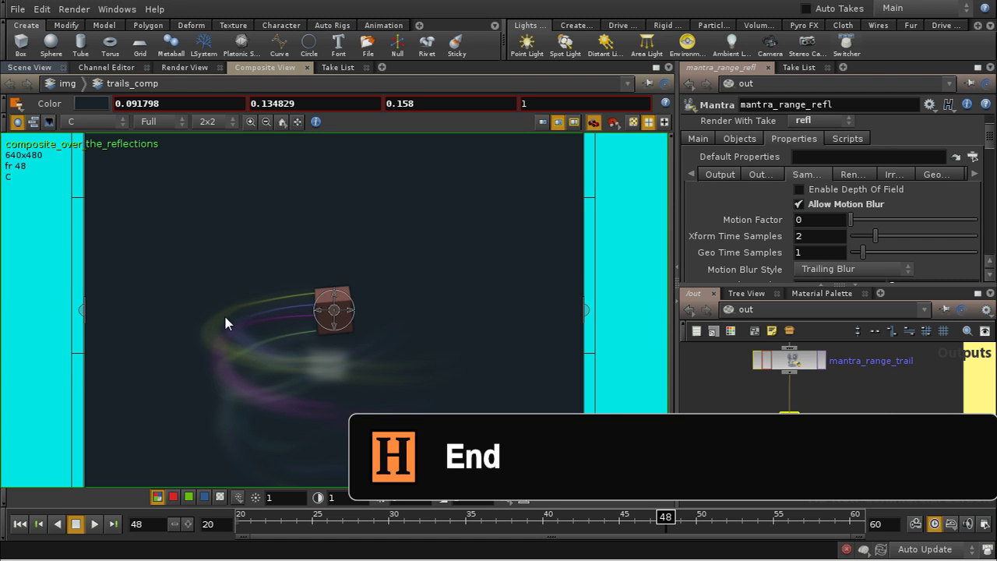